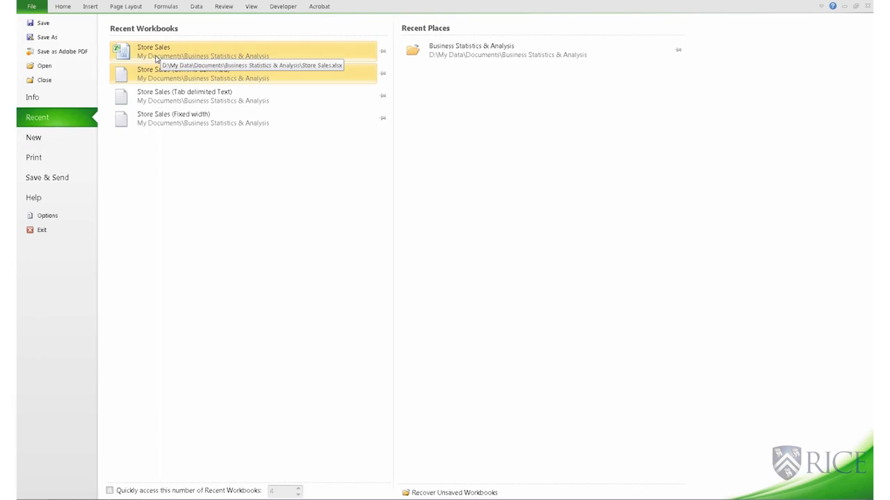
Open the recent Store Sales workbook and examine its columns one by one, from Order ID through Product Sub-Category
click(156, 55)
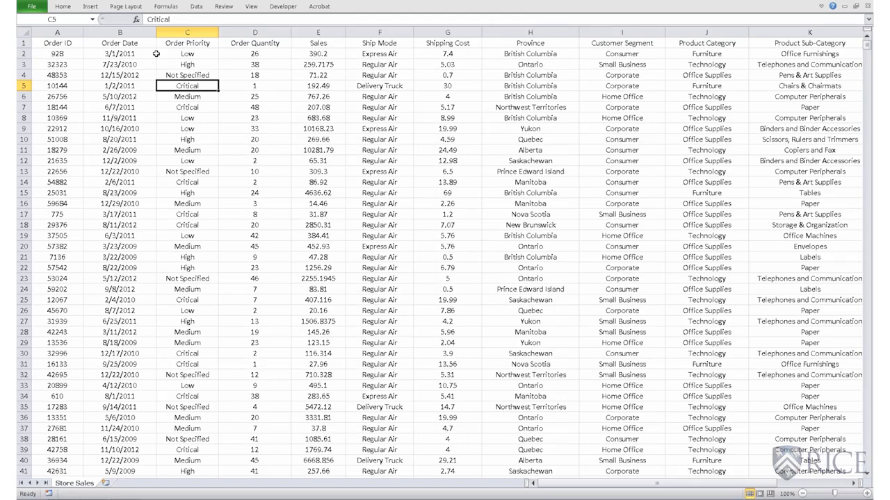
click(58, 31)
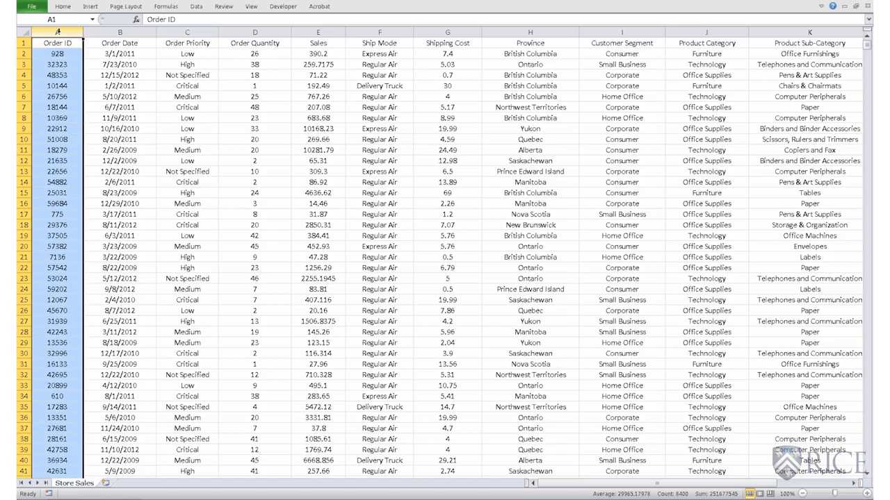
click(114, 32)
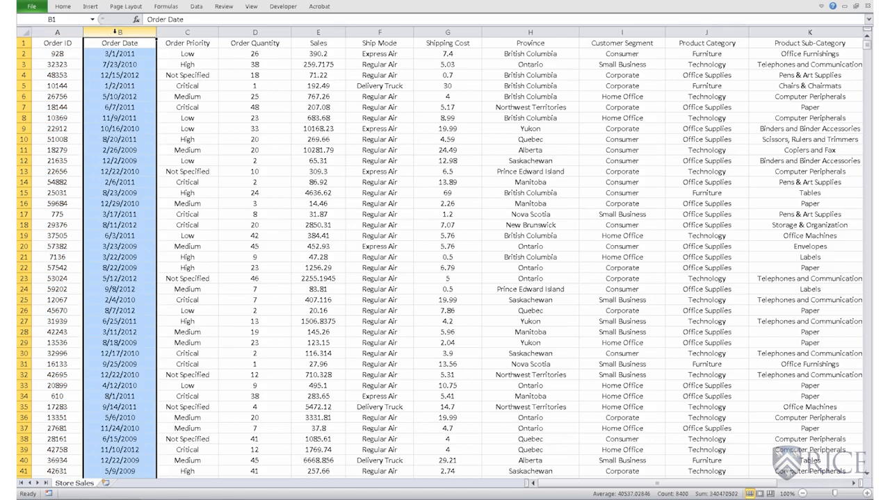
click(186, 32)
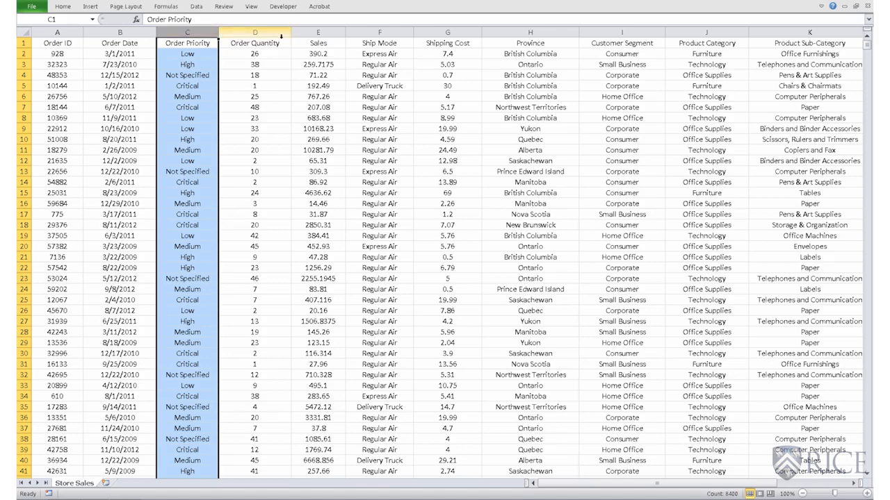
click(258, 33)
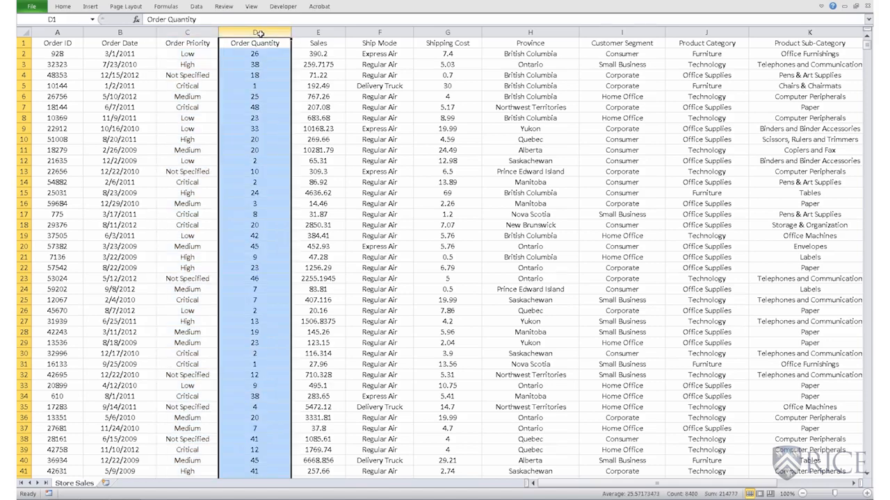
click(314, 31)
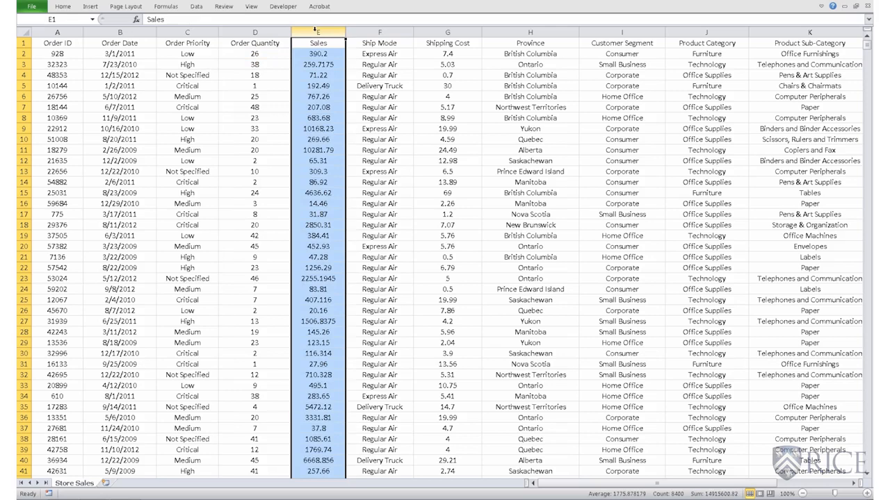
click(390, 32)
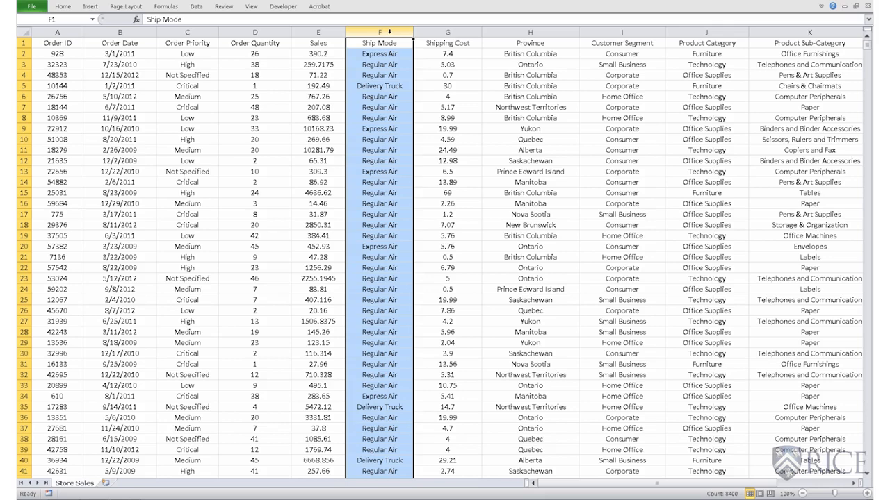
click(445, 32)
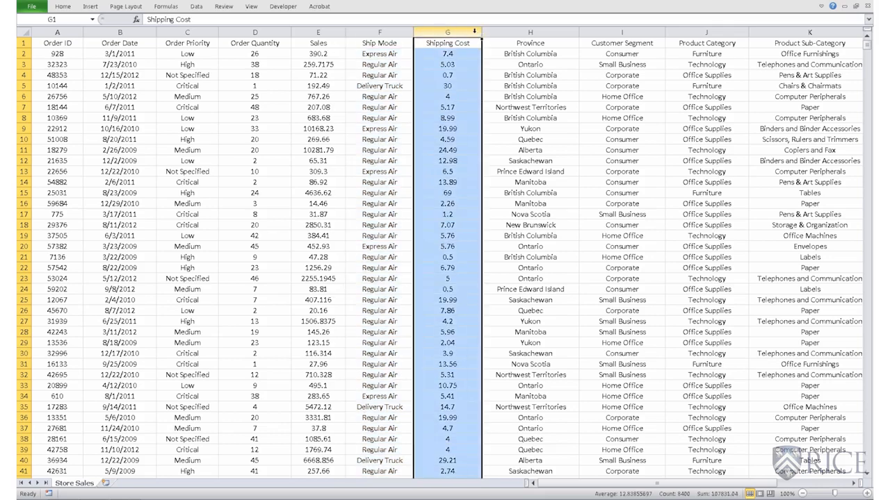
click(541, 30)
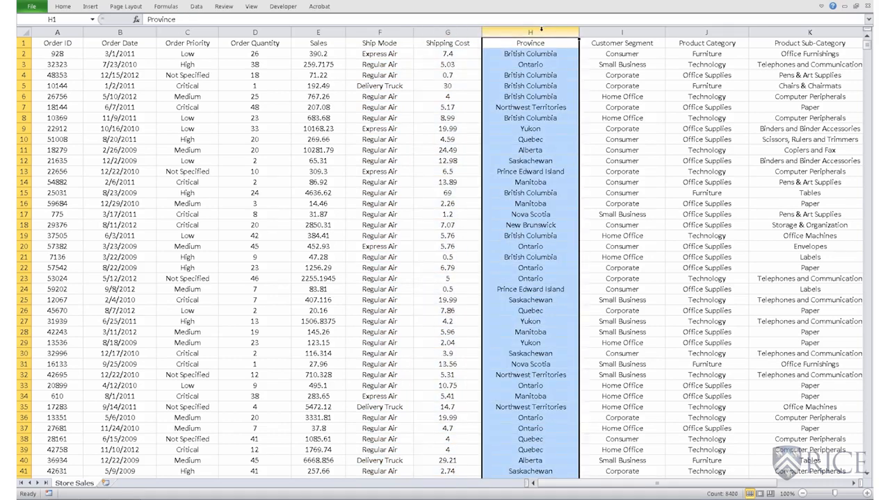
click(601, 30)
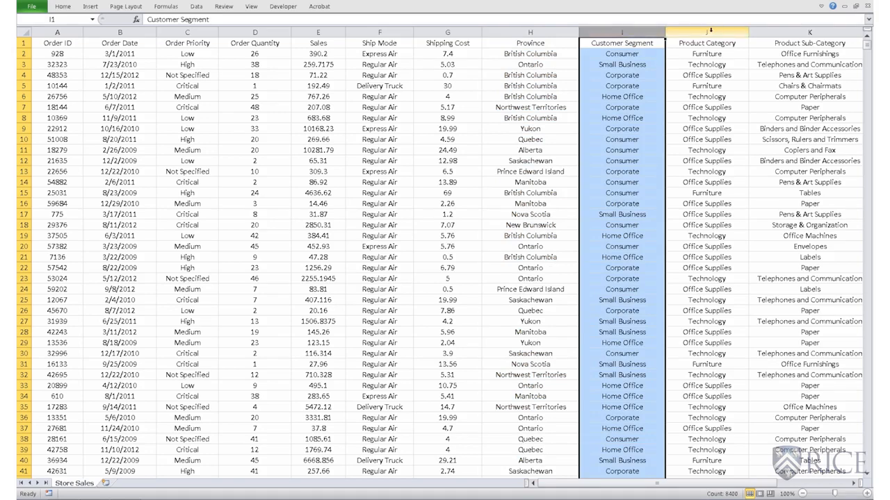
click(709, 31)
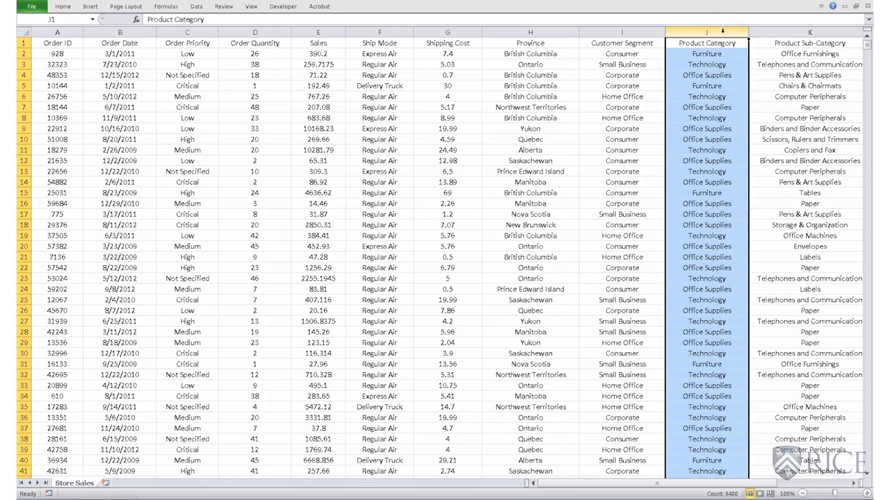
click(794, 32)
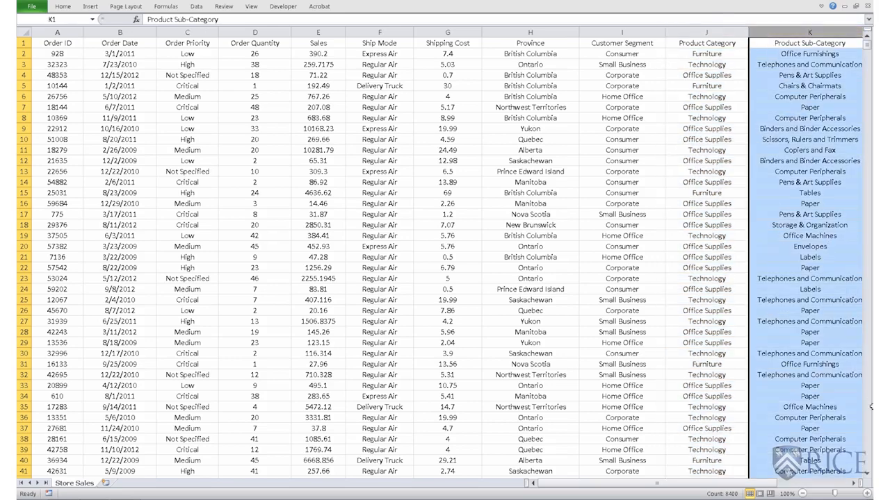
Examine the remaining Product Container and Ship Date columns of the sales data
click(853, 484)
click(854, 484)
click(854, 484)
click(854, 483)
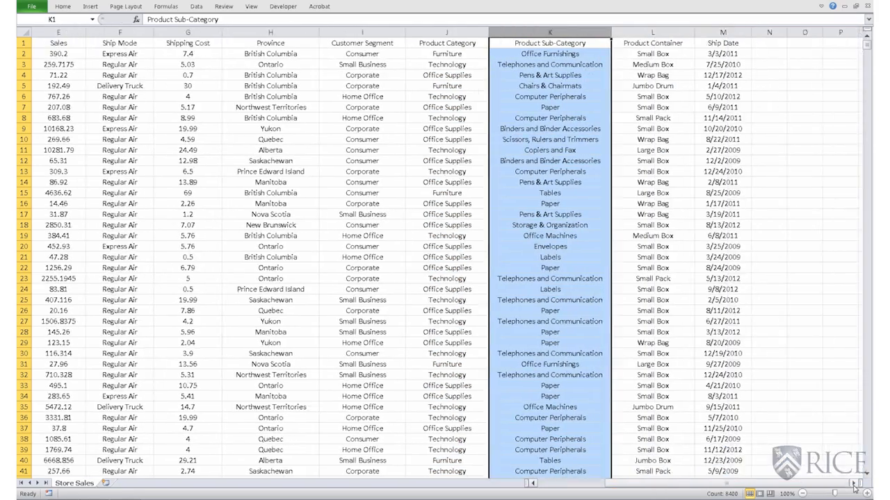
click(854, 484)
click(607, 32)
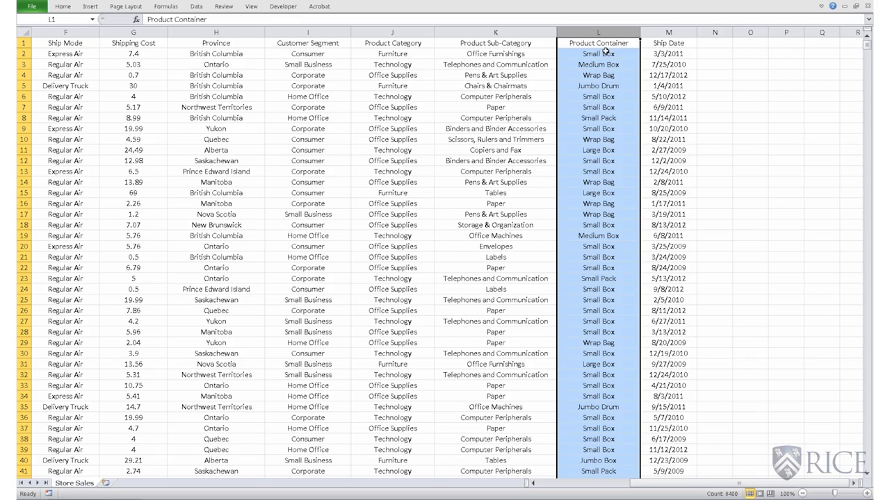
click(681, 31)
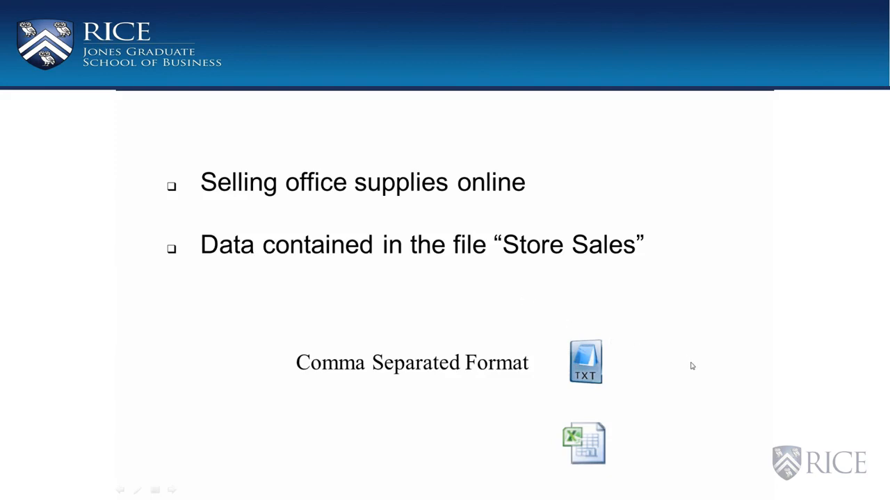
Open the comma-separated text file in Notepad, maximize it, and examine the header row, first record and comma separators
click(586, 363)
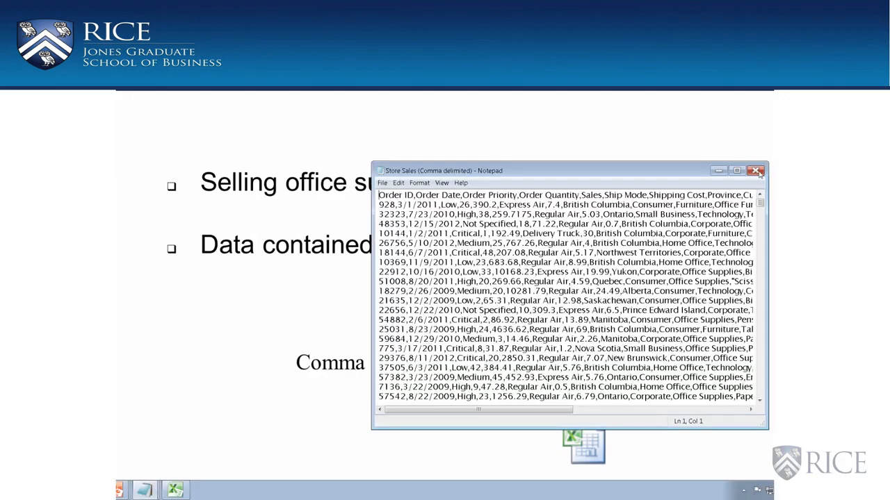
click(736, 171)
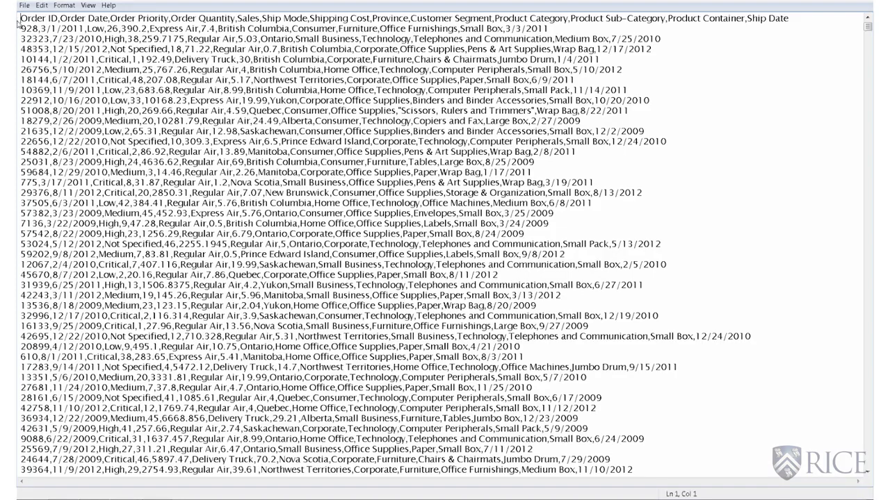
drag(21, 18, 789, 18)
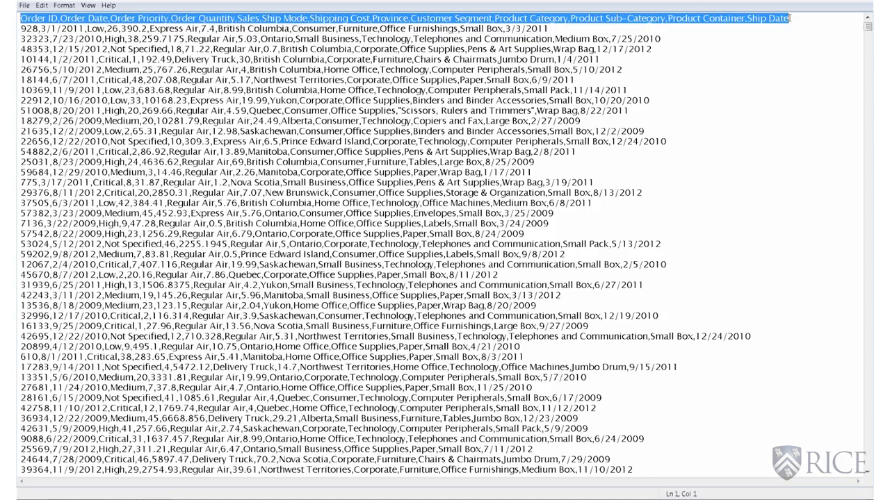
drag(22, 28, 545, 29)
click(57, 18)
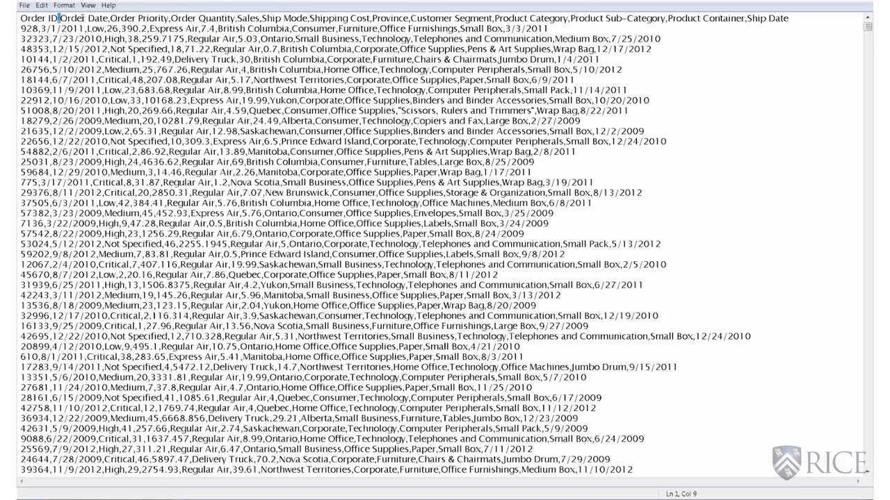
click(108, 18)
click(169, 18)
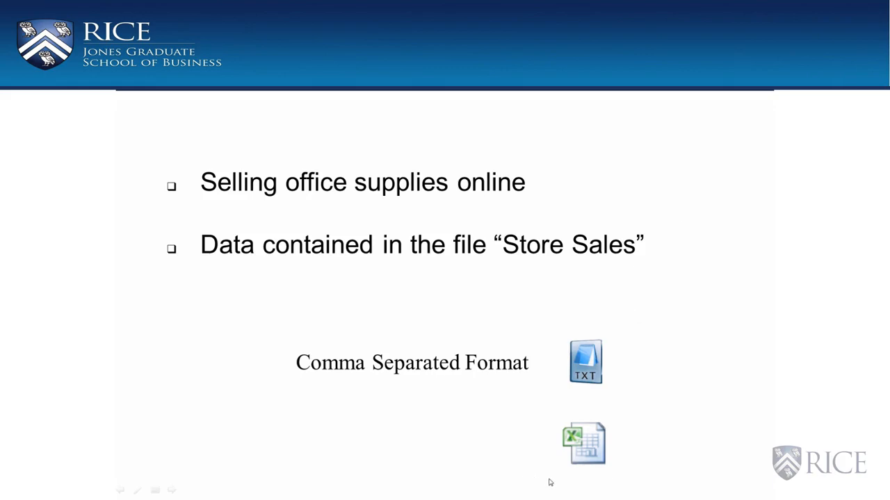
Switch to Excel and open the recent text file Store Sales (Comma delimited)
click(592, 448)
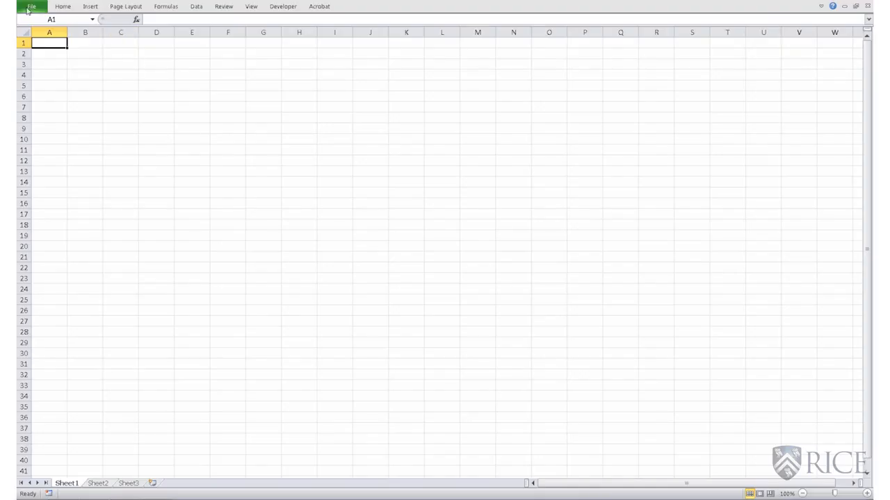
click(27, 8)
click(38, 118)
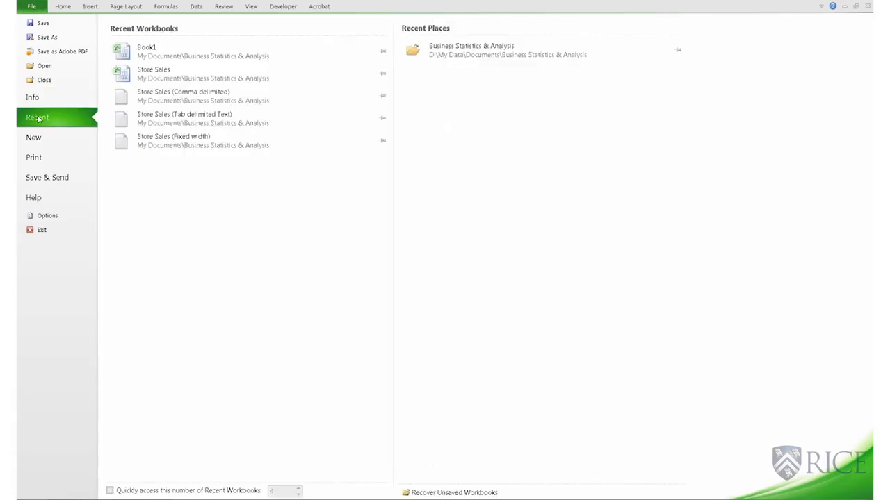
click(157, 99)
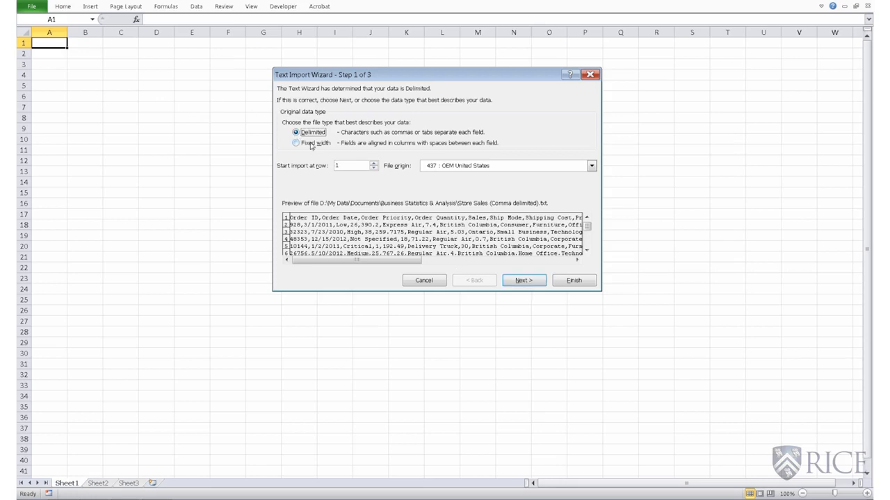
Import the file as delimited data with Comma as the only delimiter and the General column format
click(534, 285)
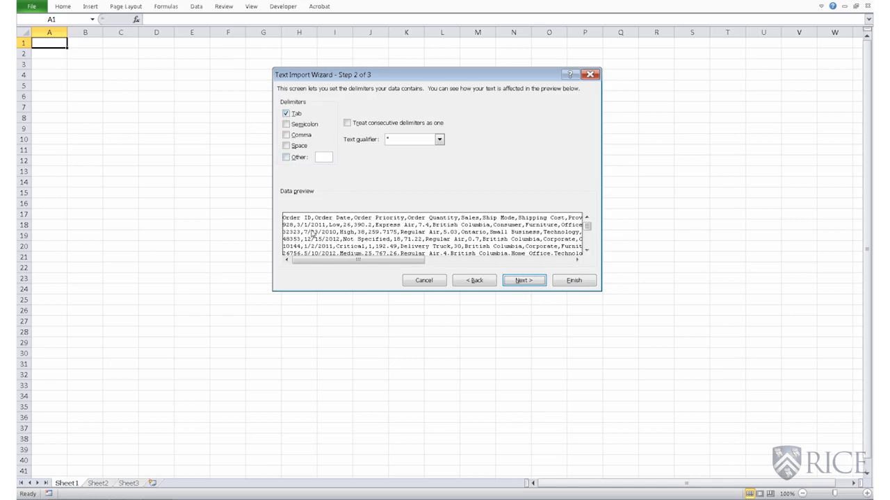
click(286, 136)
click(287, 115)
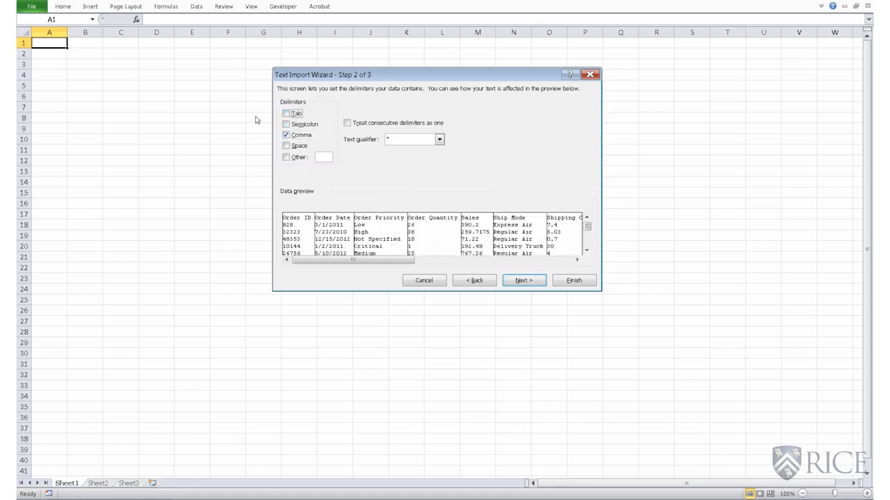
click(528, 282)
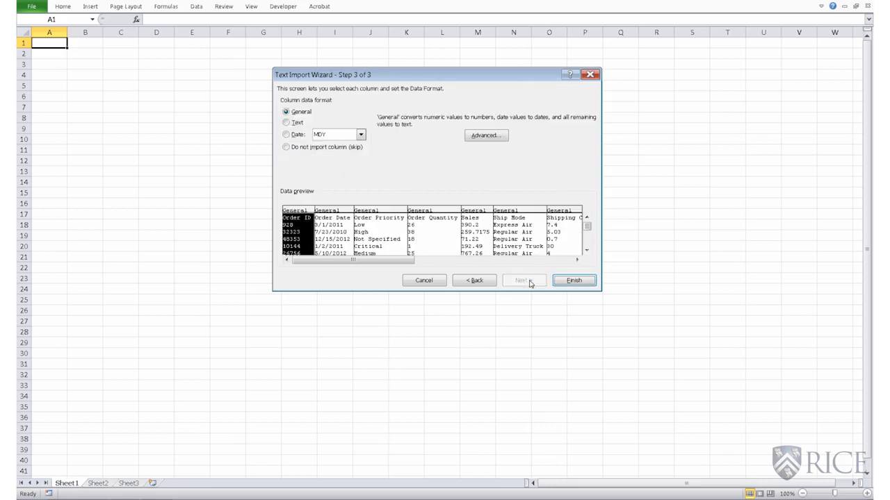
click(582, 281)
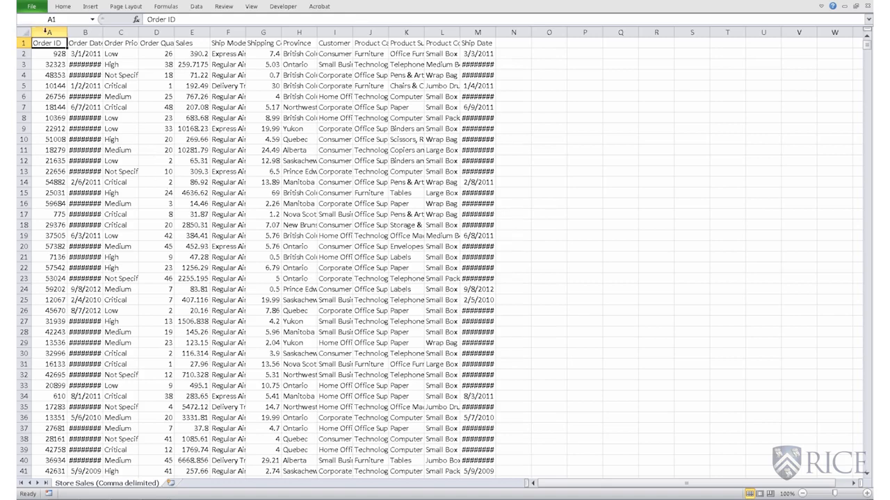
AutoFit the widths of columns A through M to their contents and deselect them
drag(56, 32, 478, 32)
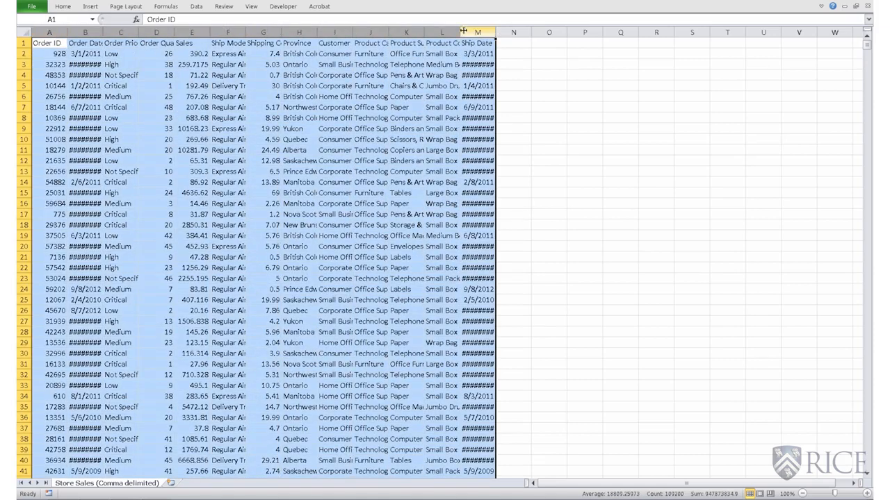
double_click(460, 31)
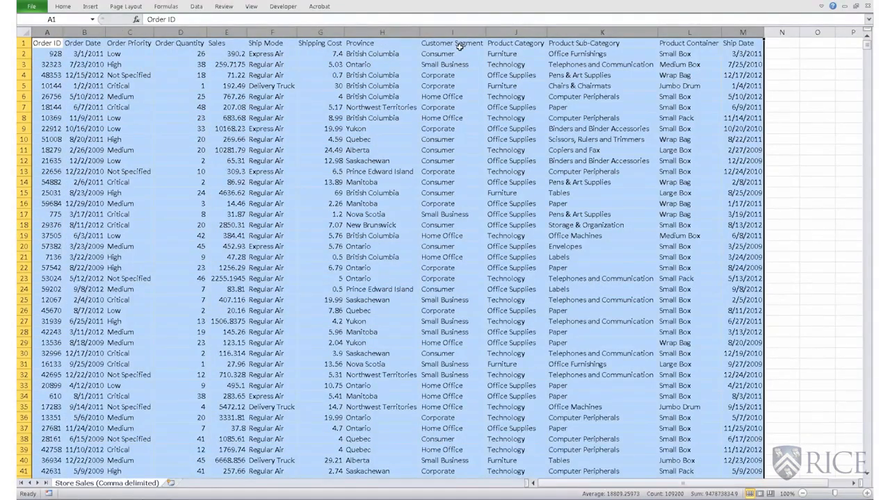
click(458, 43)
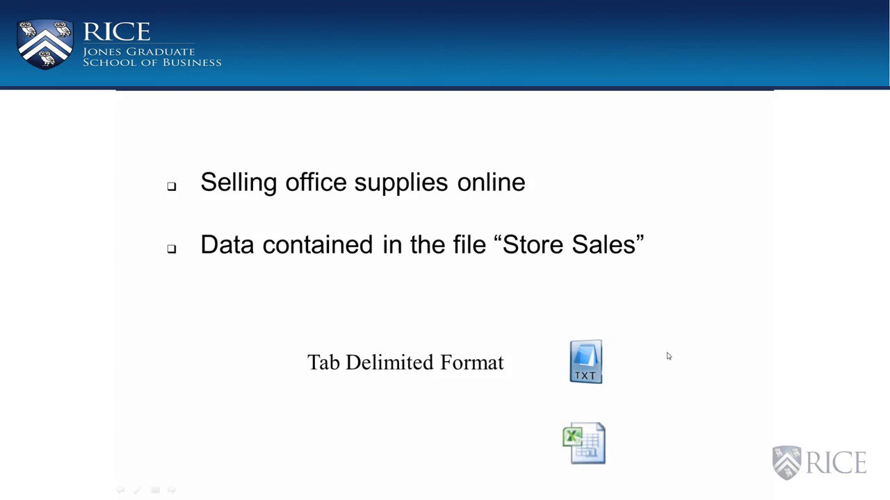
Switch from the slide to a blank Excel workbook and open the recent file Store Sales (Tab delimited Text)
click(586, 440)
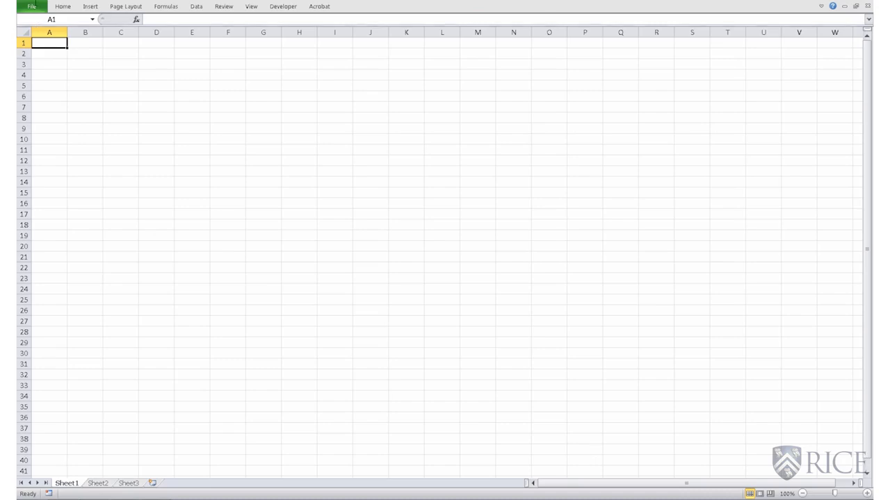
click(36, 8)
click(54, 118)
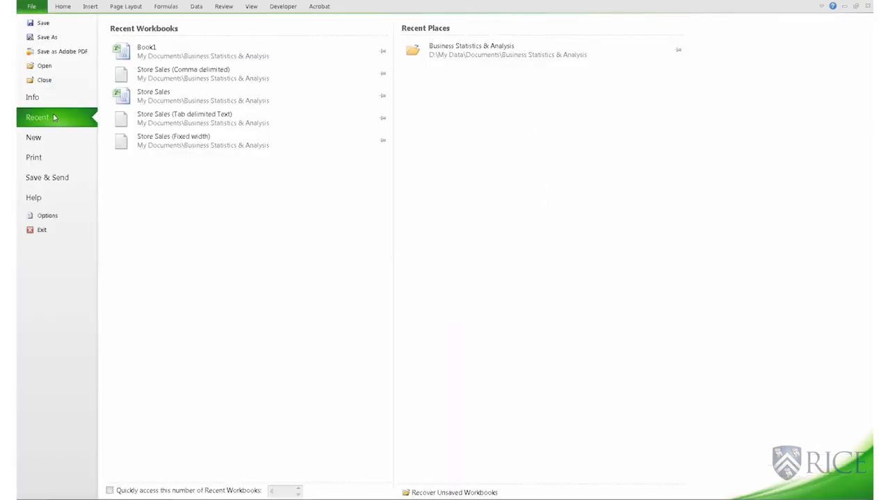
click(190, 116)
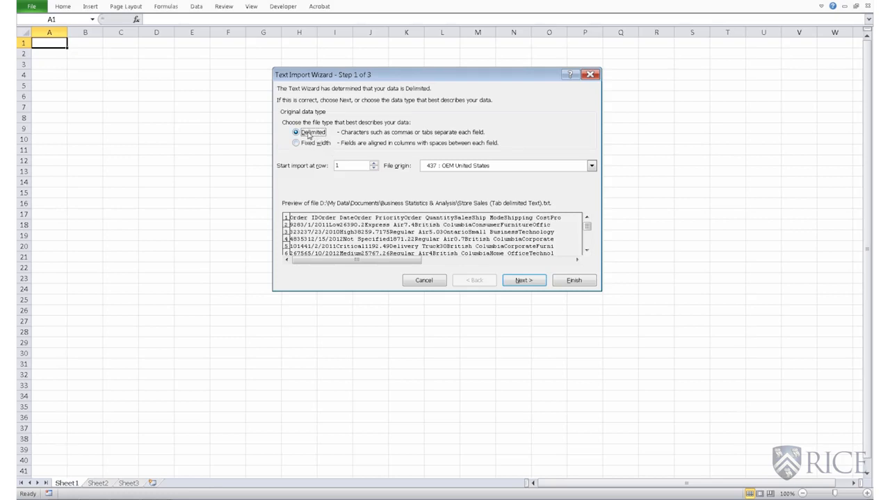
Import the file as delimited data with Tab as the only delimiter and the General column format
click(521, 281)
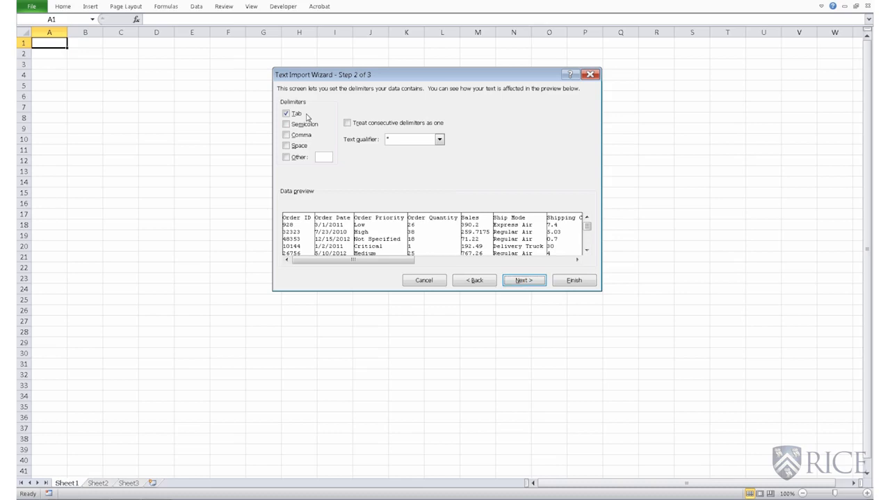
click(540, 281)
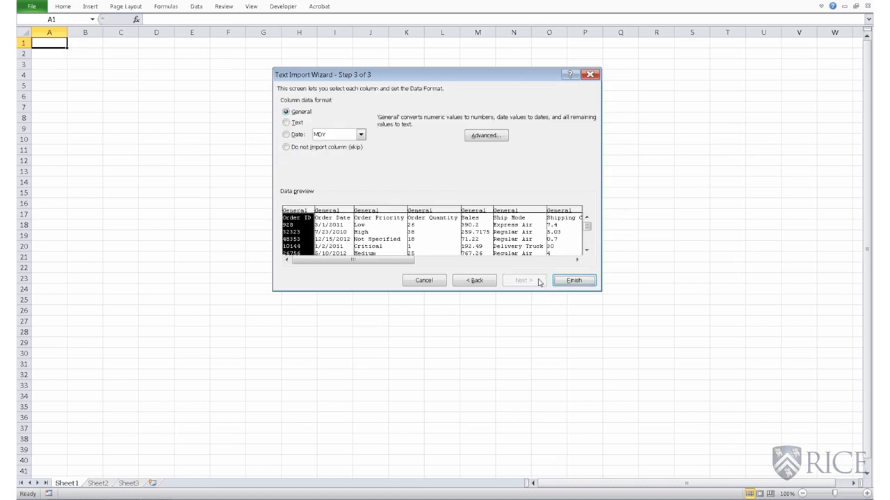
click(582, 280)
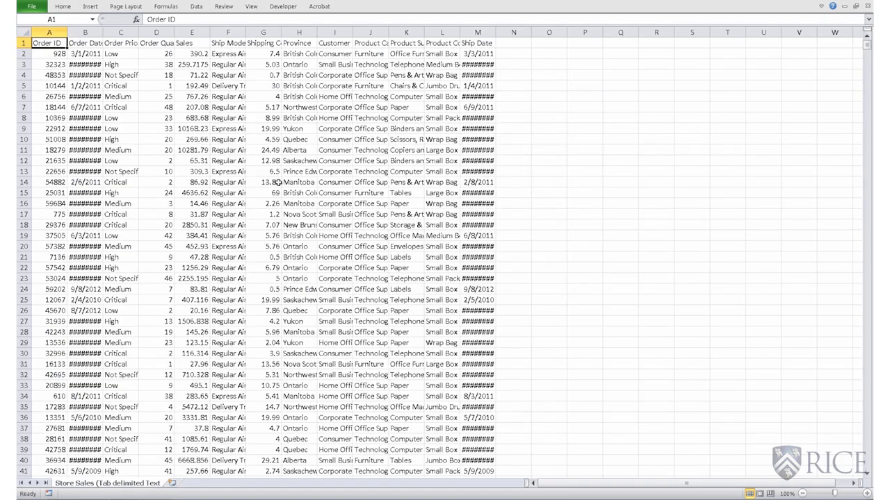
AutoFit columns A through M of the tab-delimited import to their contents and deselect them
drag(49, 34, 478, 32)
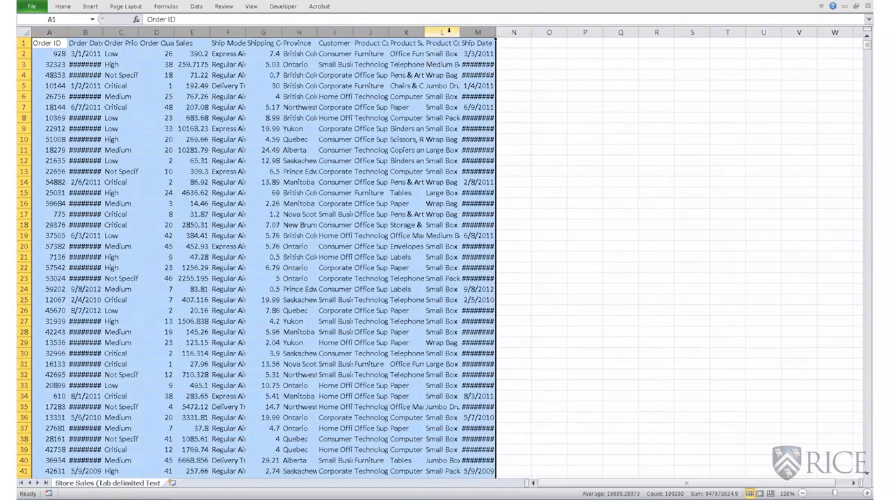
double_click(460, 32)
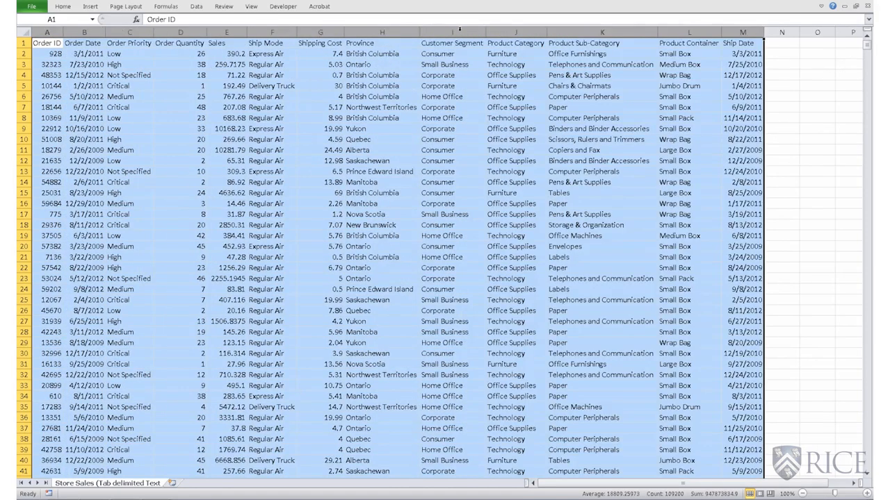
click(457, 43)
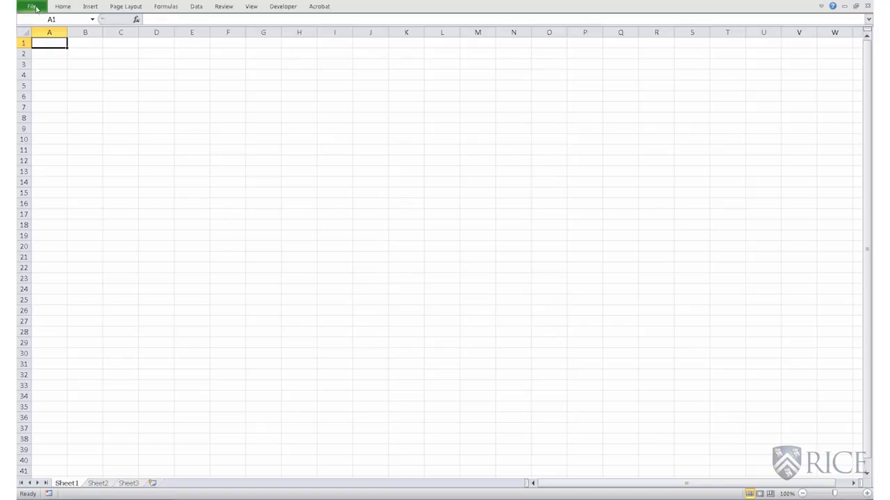
From a blank workbook, open the recent text file Store Sales (Fixed width)
click(33, 6)
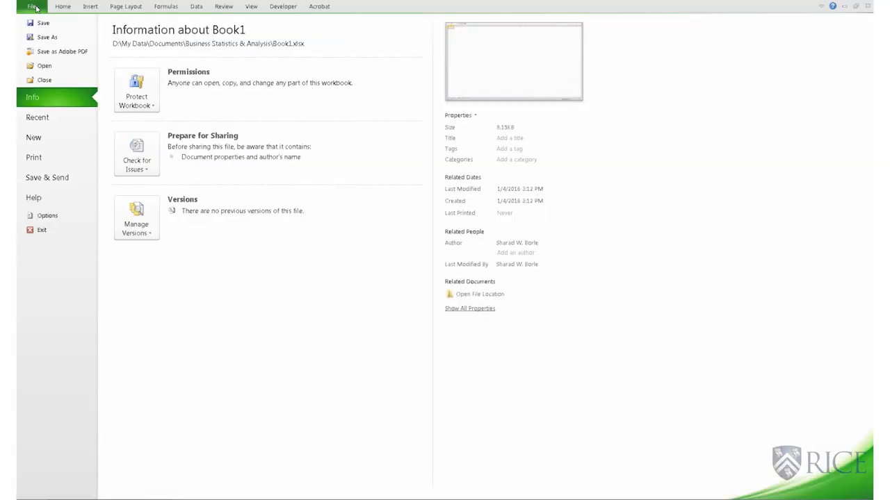
click(52, 119)
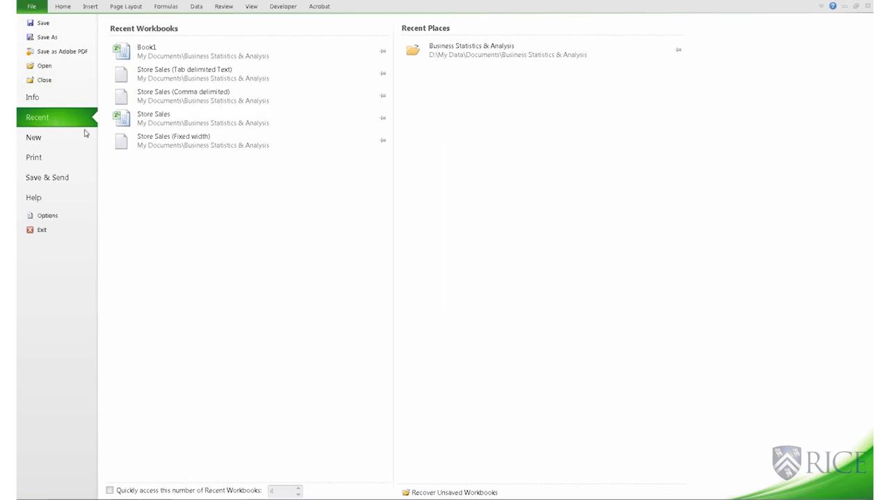
click(147, 145)
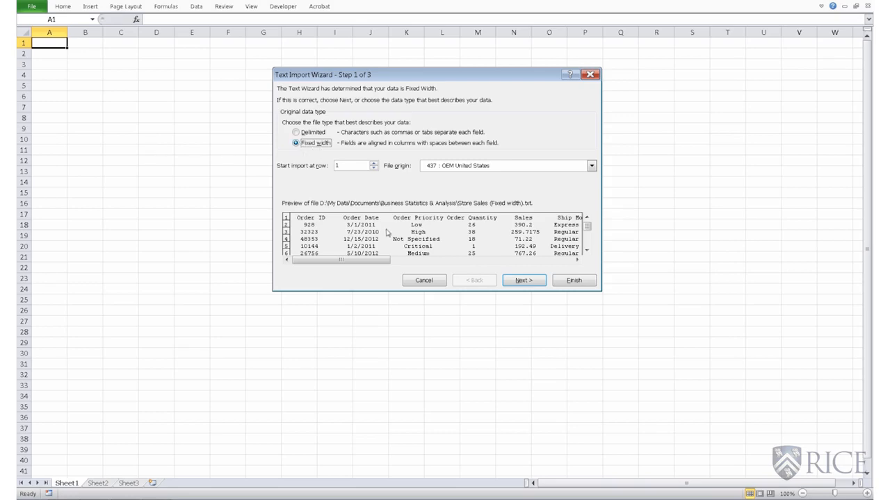
Keep the Fixed width data type and delete the column break line that splits the Ship Mode field
click(536, 285)
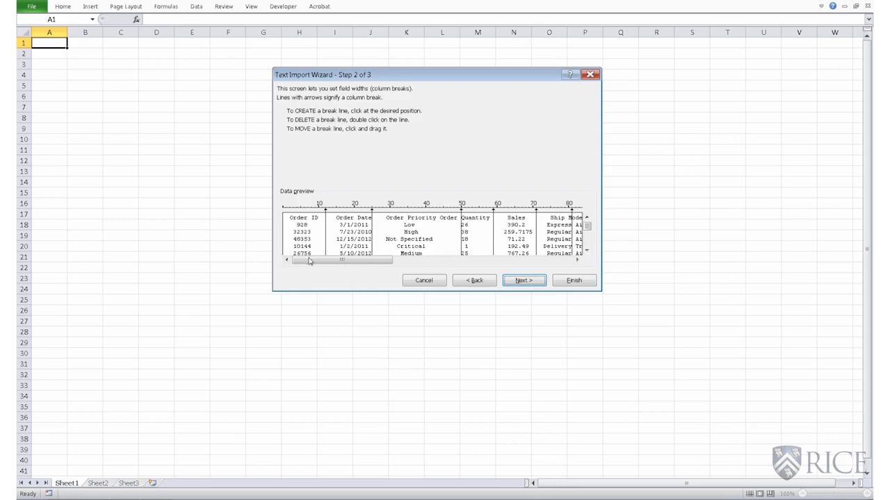
click(578, 260)
click(578, 261)
click(578, 260)
click(578, 261)
drag(577, 261, 577, 261)
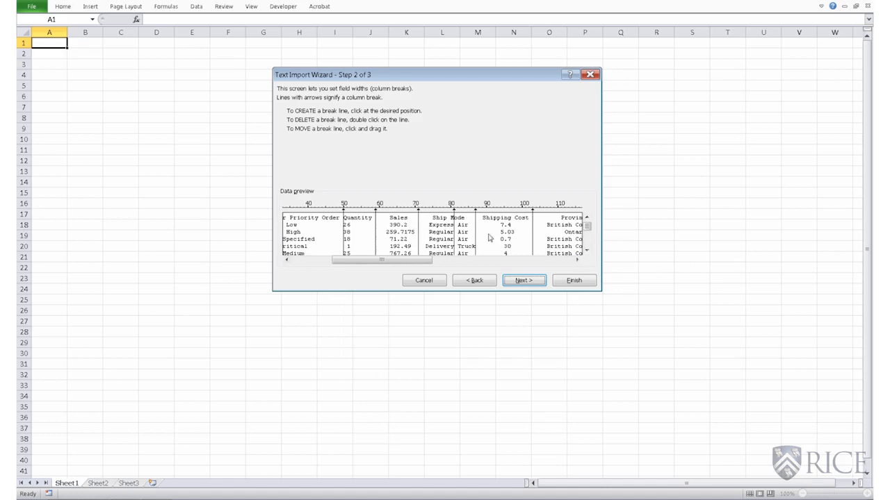
double_click(455, 213)
Delete the break line that splits the Product Container field and complete the import with the General column format
click(488, 263)
click(576, 260)
drag(576, 260, 576, 261)
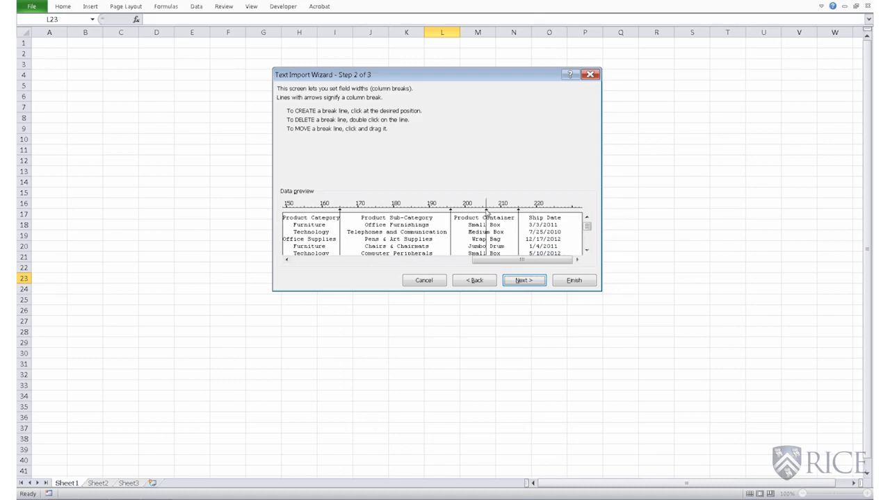
click(526, 282)
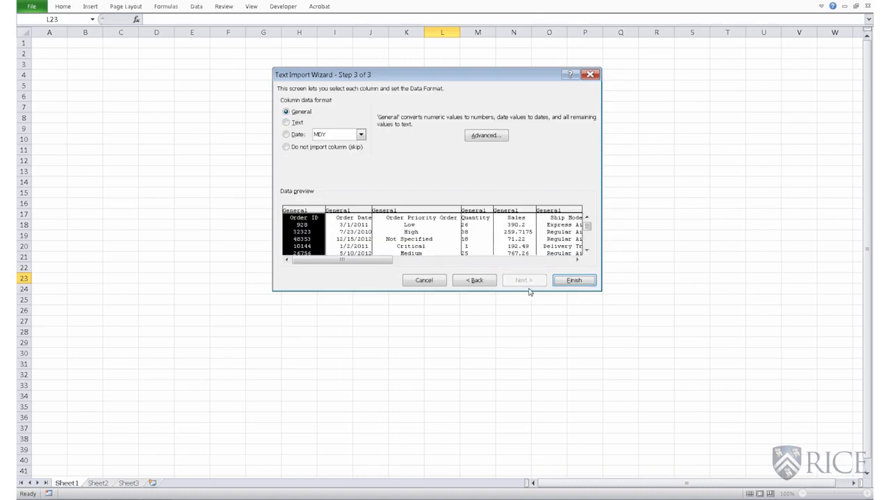
click(574, 281)
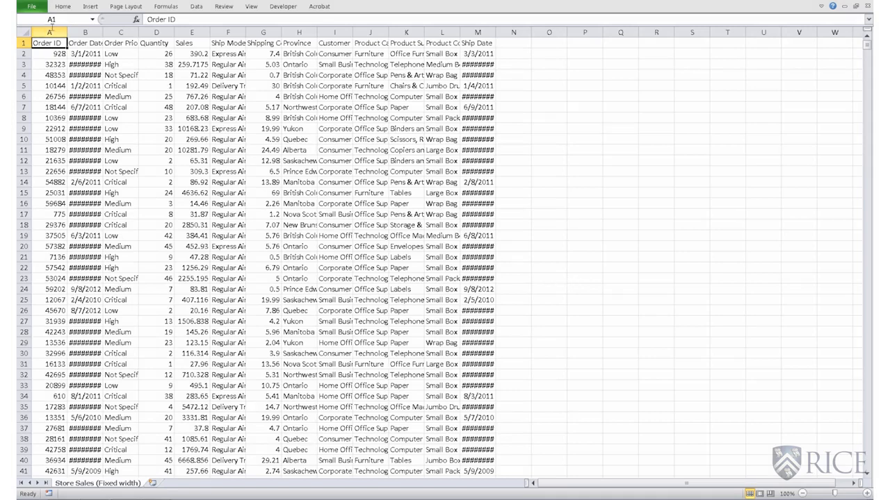
AutoFit columns A through M of the fixed-width import to their contents and deselect them
drag(51, 32, 478, 32)
double_click(423, 33)
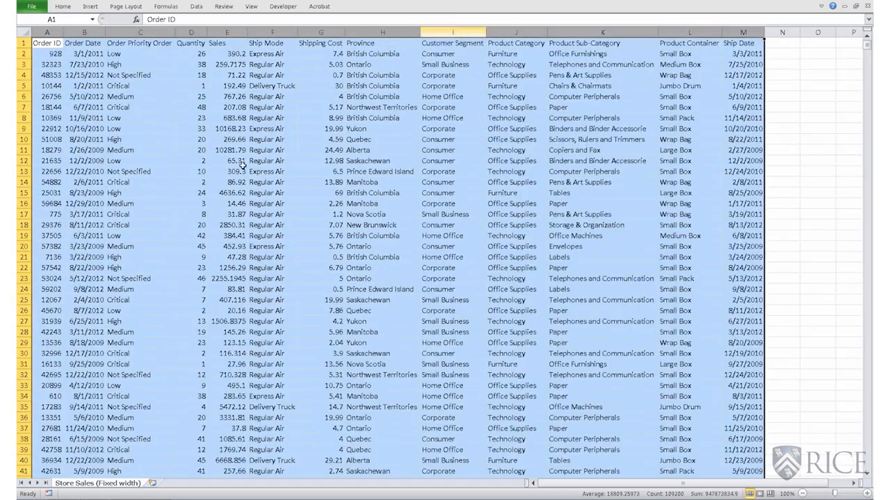
click(376, 66)
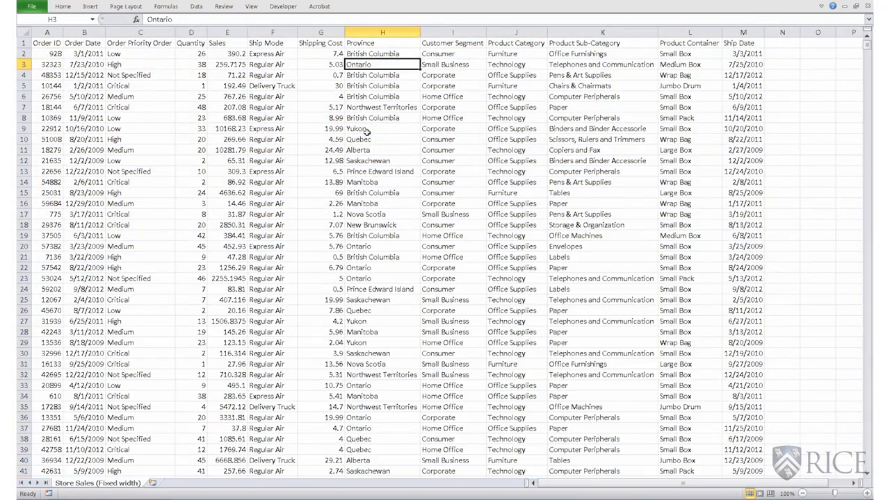